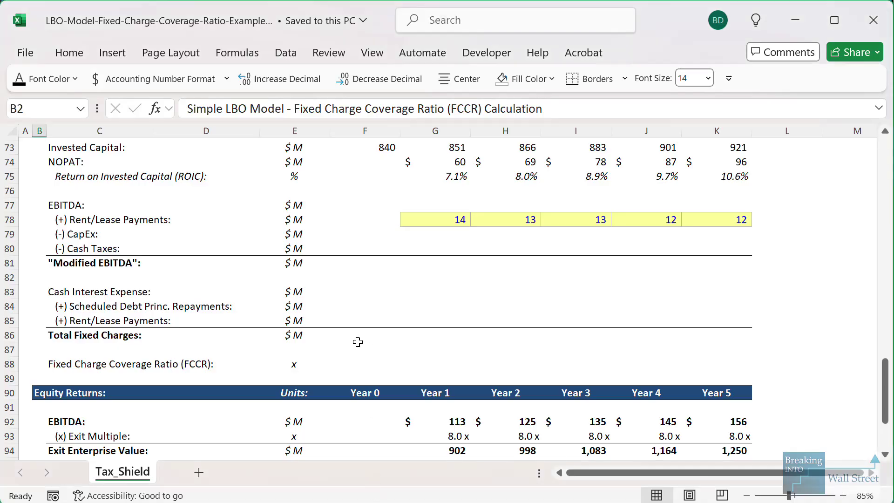
Scroll up in the LBO FCCR example workbook after leaving the FCCR formula slide.
{"action": "scroll", "coordinate": [358, 342], "scroll_direction": "up", "scroll_amount": 20}
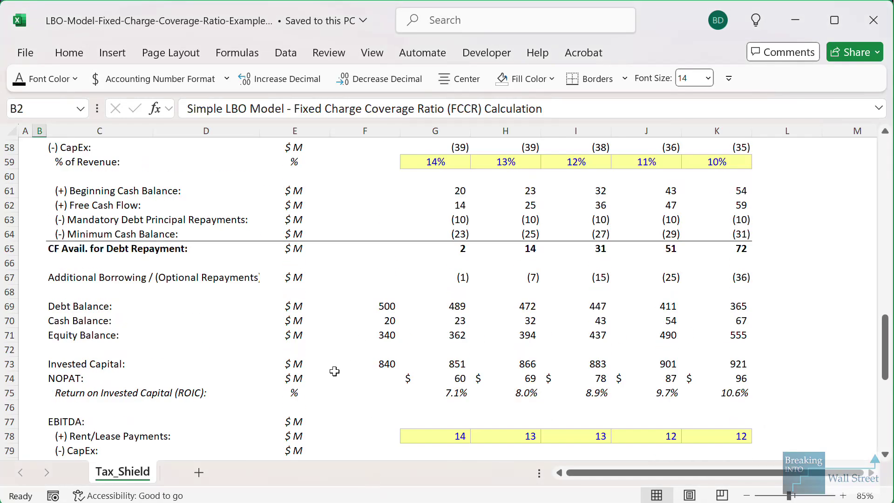
{"action": "left_click", "coordinate": [471, 368]}
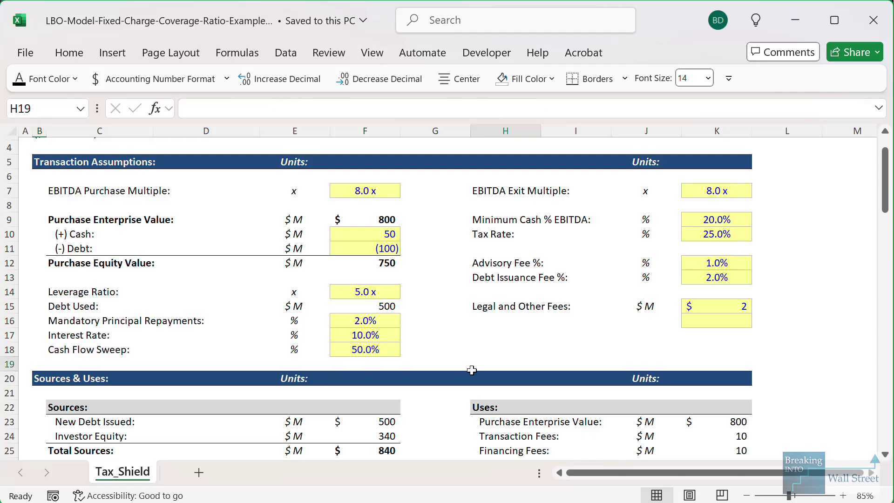
{"action": "left_click_drag", "start_coordinate": [46, 281], "coordinate": [241, 281]}
{"action": "mouse_move", "coordinate": [317, 283]}
{"action": "left_mouse_down"}
{"action": "mouse_move", "coordinate": [412, 315]}
{"action": "mouse_move", "coordinate": [412, 327]}
{"action": "left_mouse_up"}
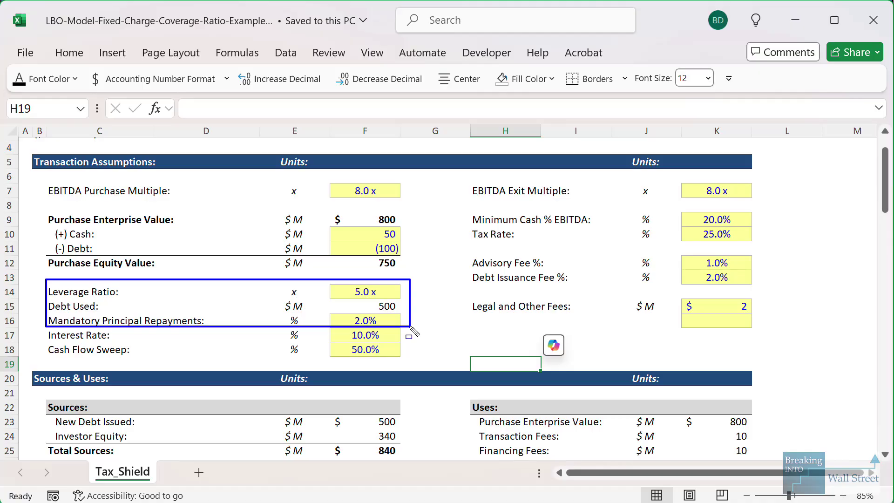
{"action": "left_click_drag", "start_coordinate": [412, 330], "coordinate": [409, 360]}
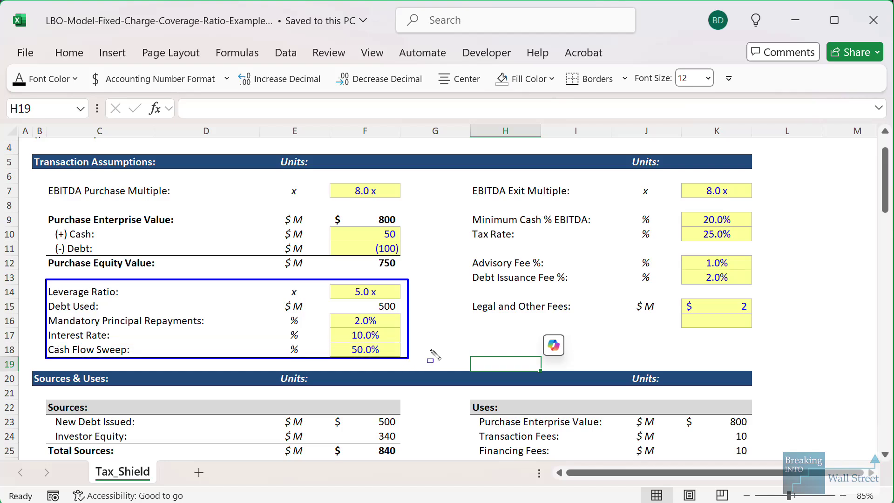
{"action": "key", "text": "Escape"}
{"action": "scroll", "coordinate": [426, 349], "scroll_direction": "down", "scroll_amount": 13}
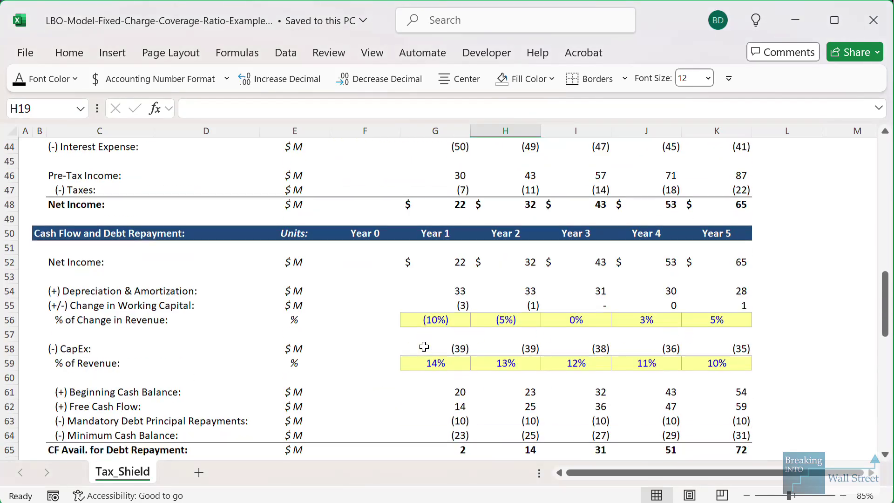
{"action": "scroll", "coordinate": [424, 346], "scroll_direction": "down", "scroll_amount": 4}
{"action": "left_click", "coordinate": [121, 253]}
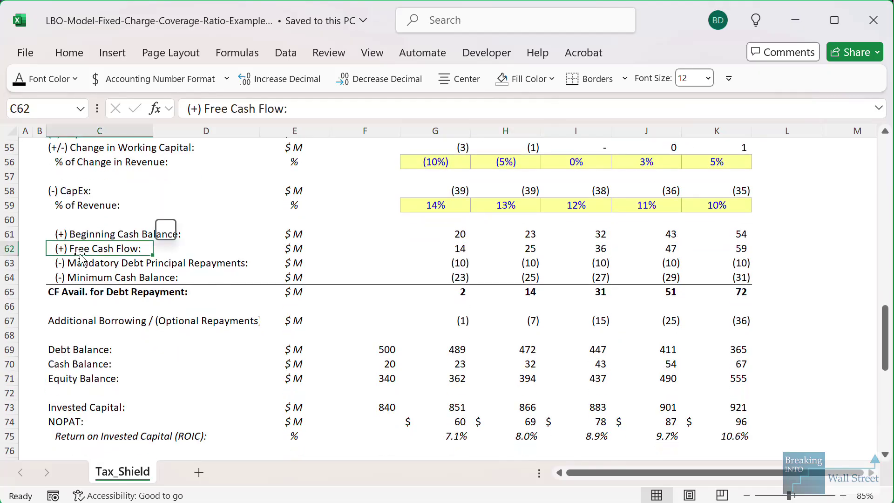
{"action": "mouse_move", "coordinate": [50, 240]}
{"action": "left_mouse_down"}
{"action": "mouse_move", "coordinate": [424, 251]}
{"action": "mouse_move", "coordinate": [766, 276]}
{"action": "left_mouse_up"}
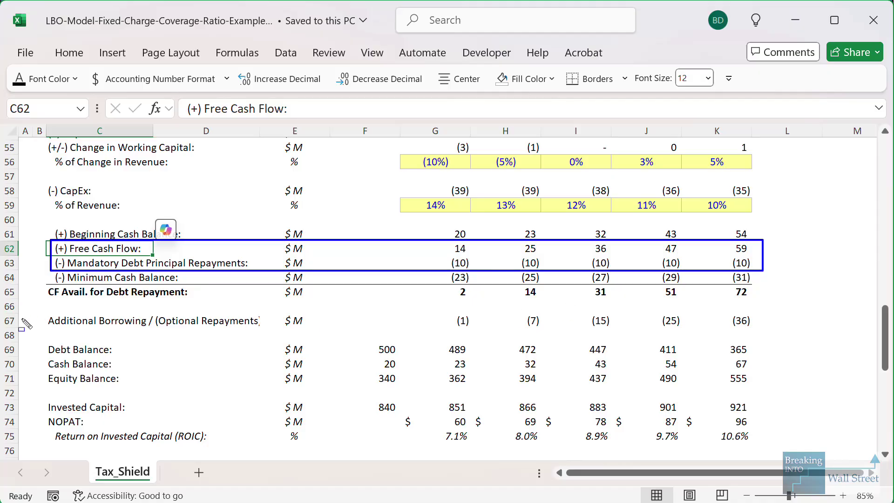
{"action": "mouse_move", "coordinate": [33, 305]}
{"action": "left_mouse_down"}
{"action": "mouse_move", "coordinate": [770, 321]}
{"action": "mouse_move", "coordinate": [782, 335]}
{"action": "left_mouse_up"}
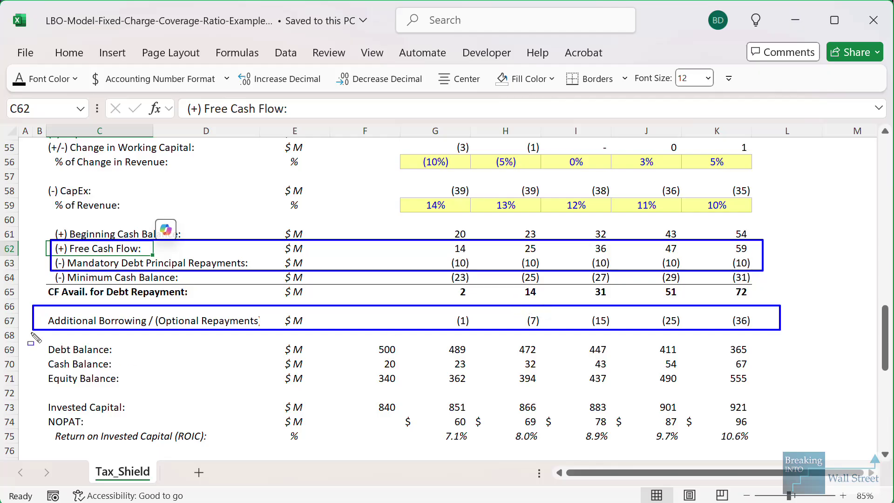
{"action": "mouse_move", "coordinate": [35, 336]}
{"action": "left_mouse_down"}
{"action": "mouse_move", "coordinate": [124, 351]}
{"action": "mouse_move", "coordinate": [793, 357]}
{"action": "left_mouse_up"}
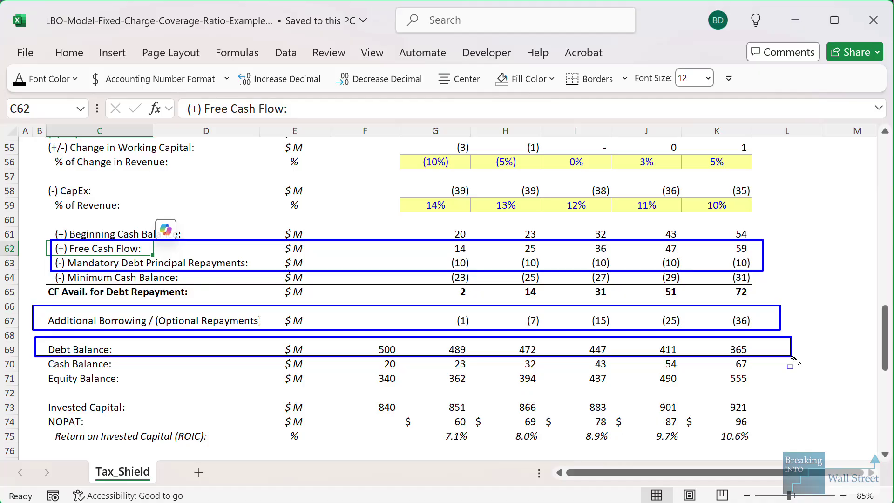
{"action": "key", "text": "Escape"}
{"action": "scroll", "coordinate": [489, 415], "scroll_direction": "down", "scroll_amount": 5}
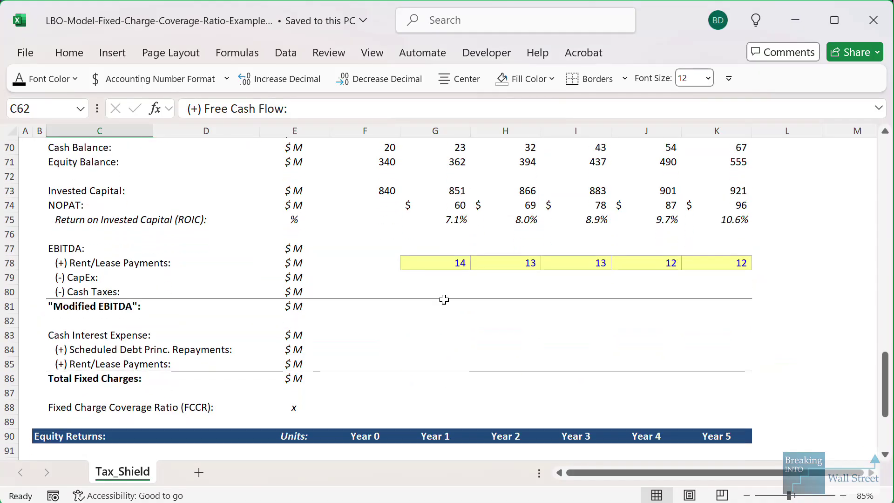
Link Year 1 EBITDA in G77 to the model's EBITDA in G38, showing 113.
{"action": "left_click", "coordinate": [444, 295]}
{"action": "key", "text": "Up"}
{"action": "key", "text": "Up"}
{"action": "key", "text": "Up"}
{"action": "type", "text": "="}
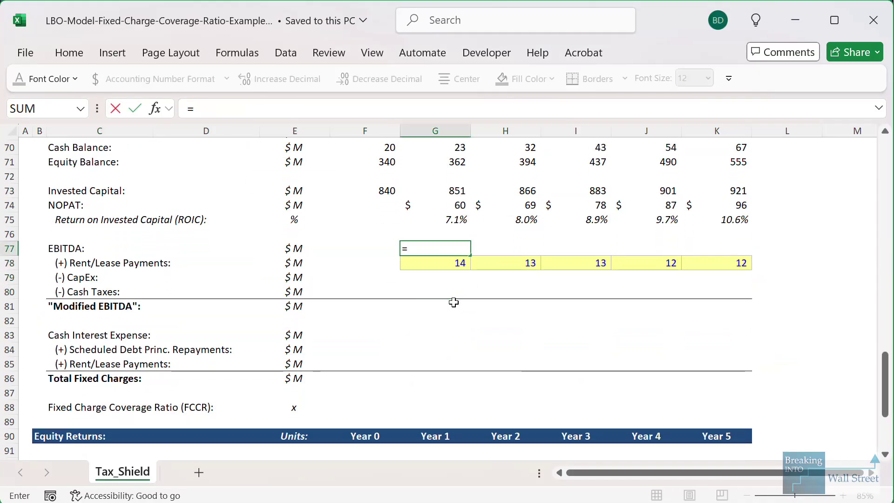
{"action": "scroll", "coordinate": [424, 324], "scroll_direction": "up", "scroll_amount": 11}
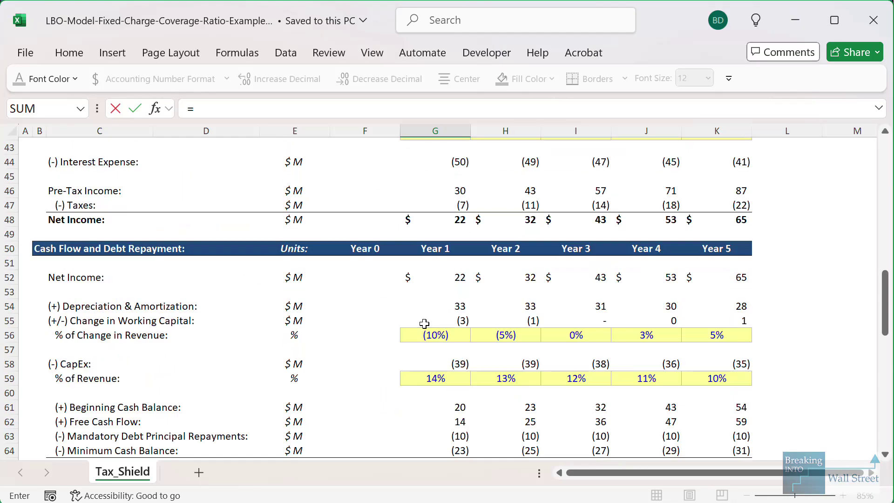
{"action": "left_click", "coordinate": [453, 166]}
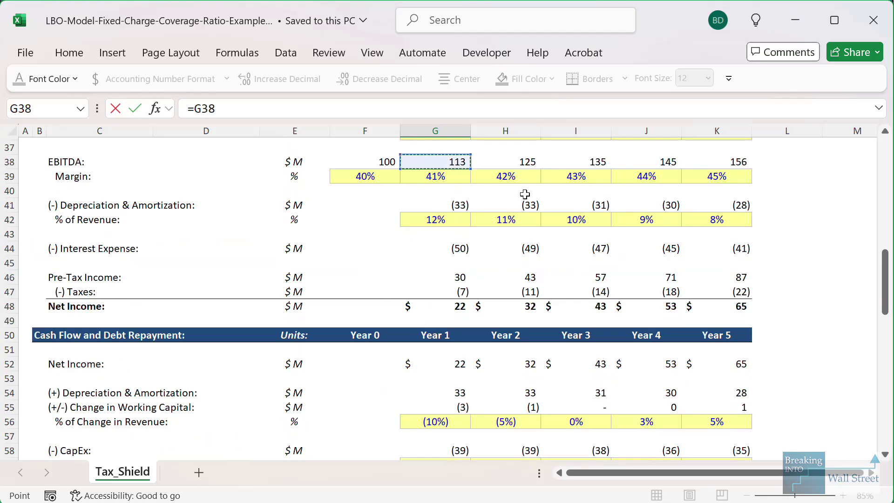
{"action": "scroll", "coordinate": [524, 194], "scroll_direction": "down", "scroll_amount": 11}
{"action": "key", "text": "Return"}
Select the EBITDA row and outline the income statement rows above for review.
{"action": "key", "text": "shift+space"}
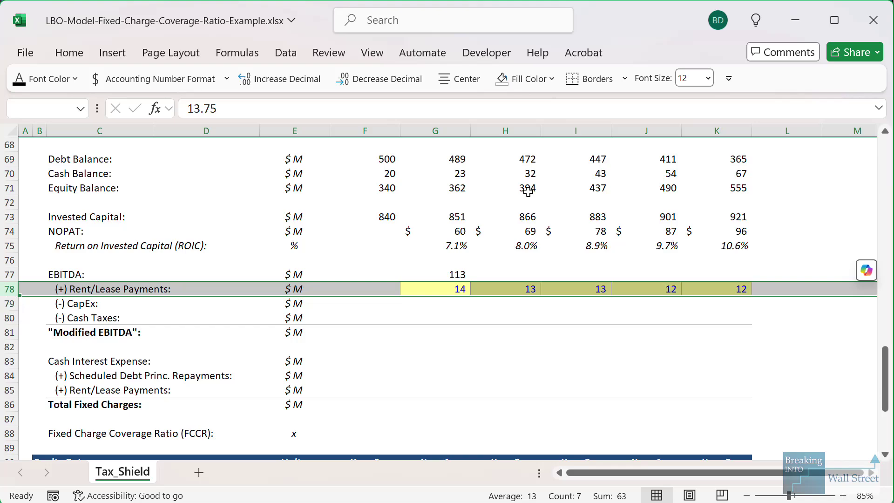
{"action": "scroll", "coordinate": [462, 312], "scroll_direction": "up", "scroll_amount": 5}
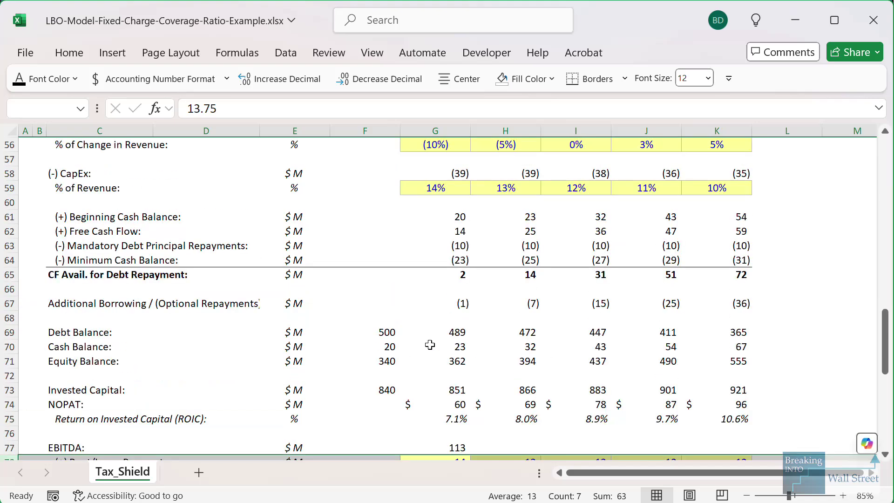
{"action": "scroll", "coordinate": [108, 377], "scroll_direction": "up", "scroll_amount": 7}
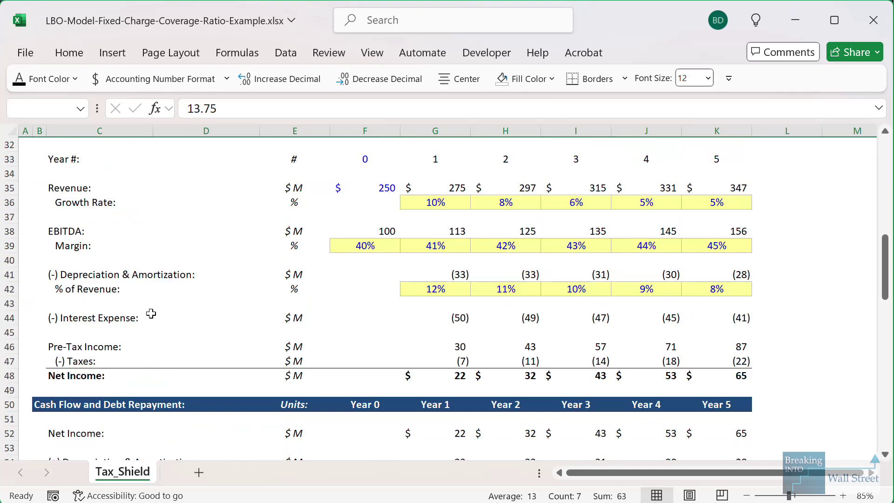
{"action": "mouse_move", "coordinate": [43, 180]}
{"action": "left_mouse_down"}
{"action": "mouse_move", "coordinate": [455, 215]}
{"action": "mouse_move", "coordinate": [769, 259]}
{"action": "left_mouse_up"}
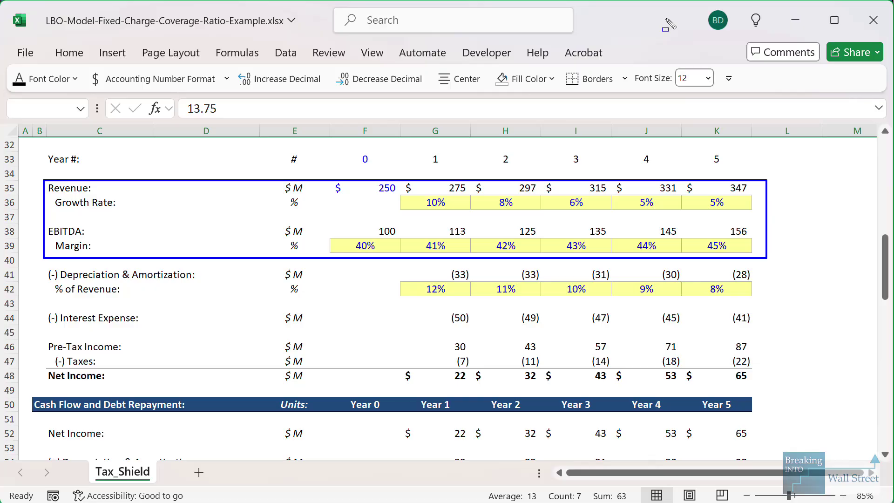
{"action": "key", "text": "Escape"}
{"action": "scroll", "coordinate": [449, 341], "scroll_direction": "down", "scroll_amount": 11}
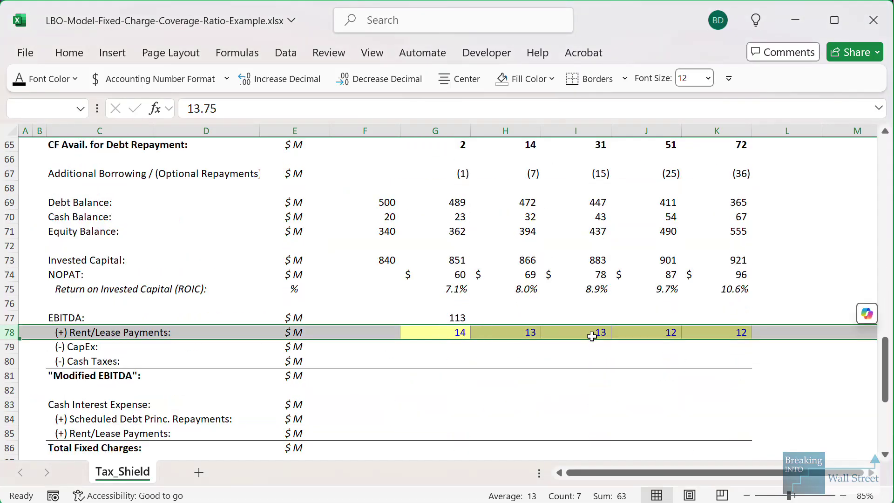
Start the Year 1 CapEx formula in G79 with an equals sign.
{"action": "key", "text": "Down"}
{"action": "type", "text": "="}
{"action": "scroll", "coordinate": [515, 331], "scroll_direction": "up", "scroll_amount": 8}
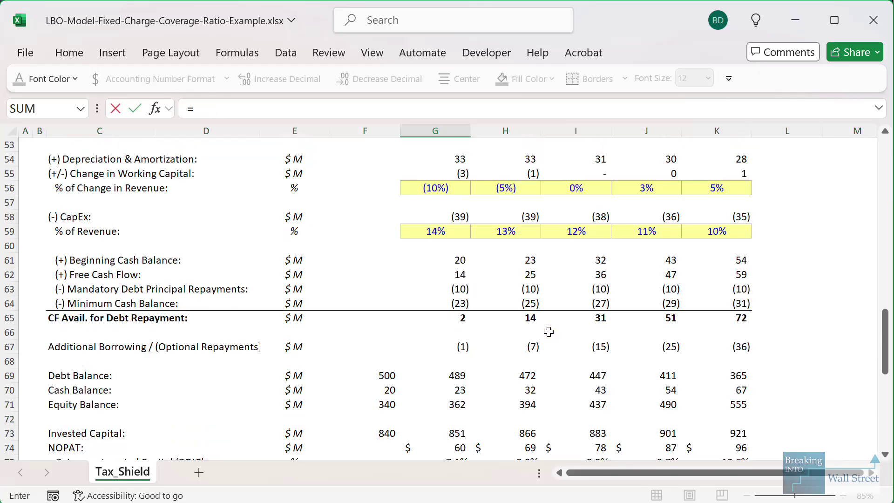
{"action": "scroll", "coordinate": [489, 328], "scroll_direction": "up", "scroll_amount": 2}
{"action": "scroll", "coordinate": [471, 323], "scroll_direction": "down", "scroll_amount": 5}
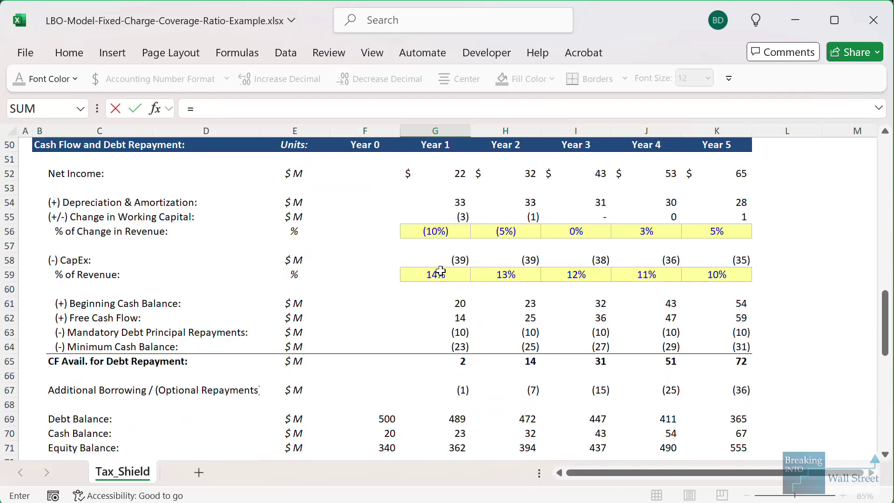
Link Year 1 CapEx (39) in G79 and cash taxes in G80 to the model rows.
{"action": "left_click", "coordinate": [438, 261]}
{"action": "key", "text": "Return"}
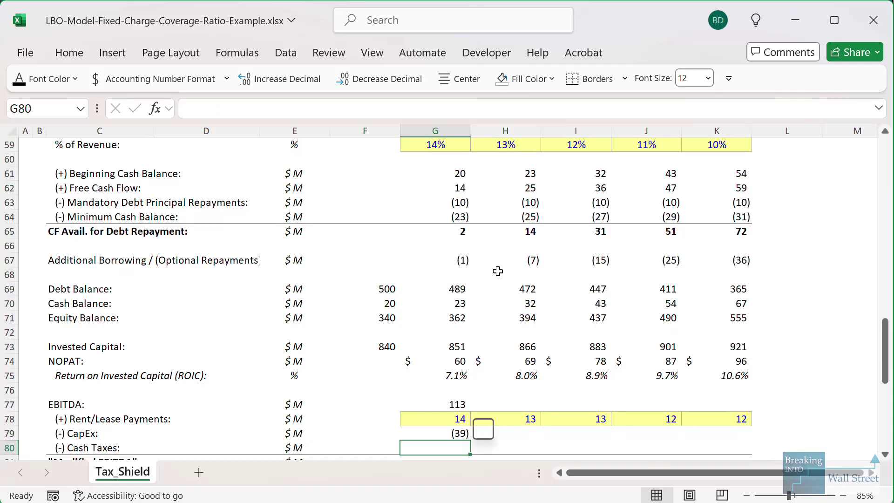
{"action": "type", "text": "="}
{"action": "scroll", "coordinate": [435, 297], "scroll_direction": "up", "scroll_amount": 5}
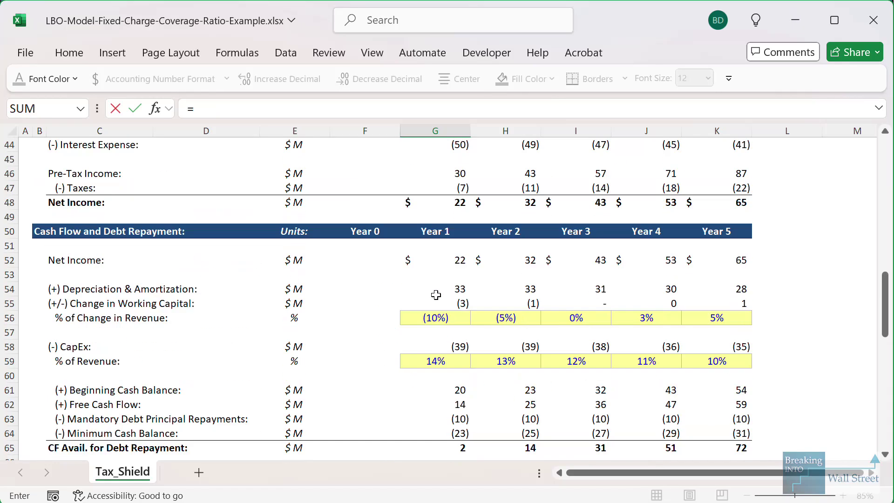
{"action": "left_click", "coordinate": [469, 187]}
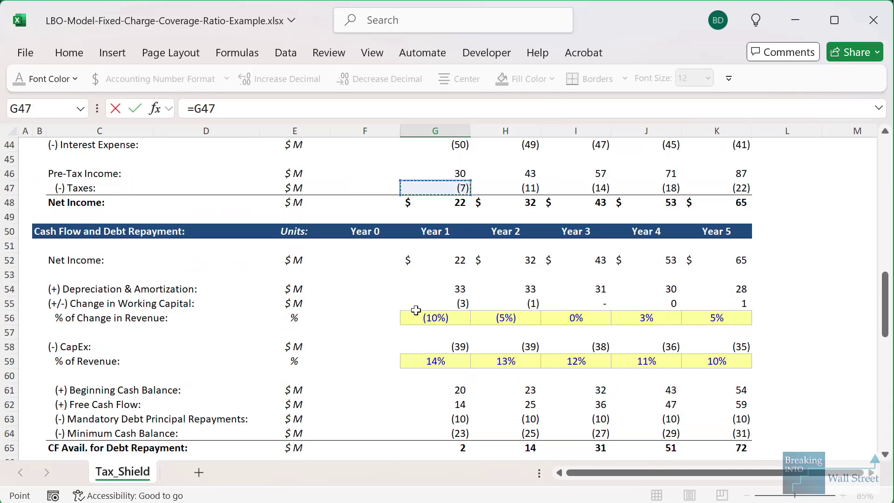
{"action": "scroll", "coordinate": [412, 307], "scroll_direction": "down", "scroll_amount": 1}
{"action": "mouse_move", "coordinate": [45, 232]}
{"action": "left_mouse_down"}
{"action": "mouse_move", "coordinate": [745, 311]}
{"action": "mouse_move", "coordinate": [770, 328]}
{"action": "left_mouse_up"}
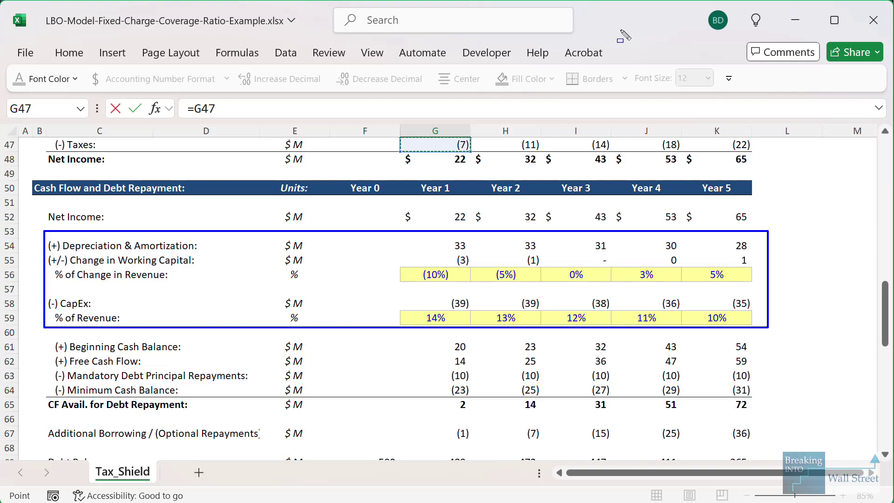
{"action": "scroll", "coordinate": [439, 371], "scroll_direction": "down", "scroll_amount": 7}
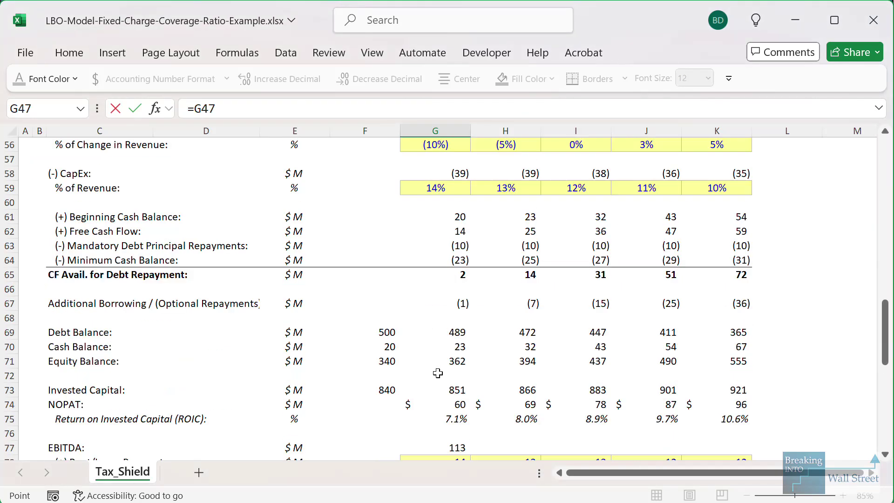
{"action": "key", "text": "Return"}
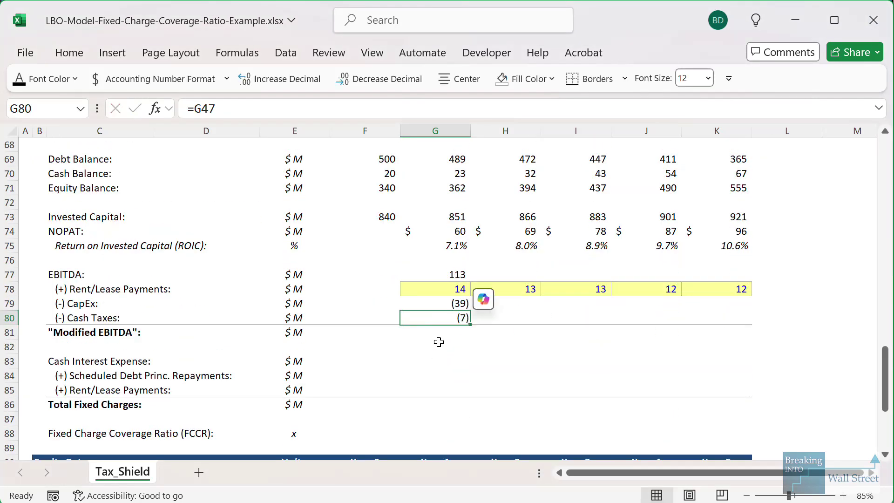
AutoSum Year 1 Modified EBITDA in G81 and copy the EBITDA link across H77:K77.
{"action": "key", "text": "alt+equal"}
{"action": "key", "text": "ctrl+Return"}
{"action": "key", "text": "Up"}
{"action": "key", "text": "Up"}
{"action": "key", "text": "Up"}
{"action": "key", "text": "Up"}
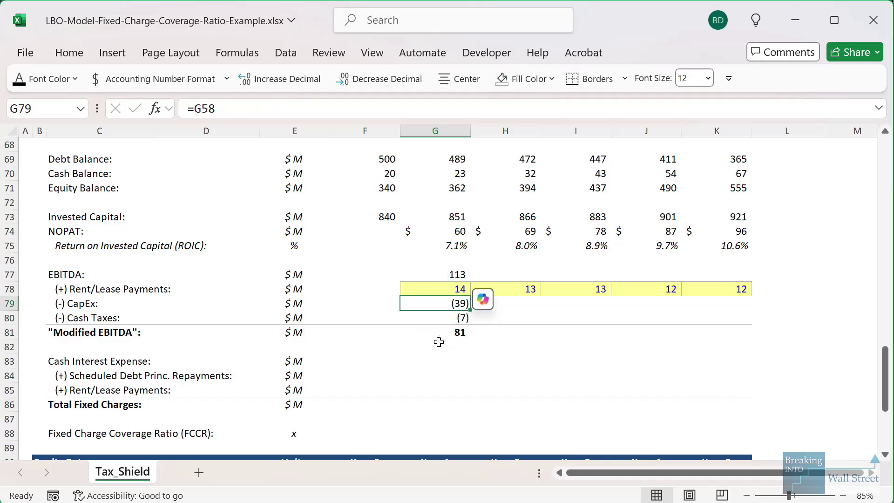
{"action": "key", "text": "ctrl+c"}
{"action": "key", "text": "shift+Right"}
{"action": "key", "text": "shift+Right"}
Paste the G79:G81 formulas only into H79:K81 for Years 2–5.
{"action": "key", "text": "shift+Right"}
{"action": "key", "text": "shift+Right"}
{"action": "key", "text": "ctrl+v"}
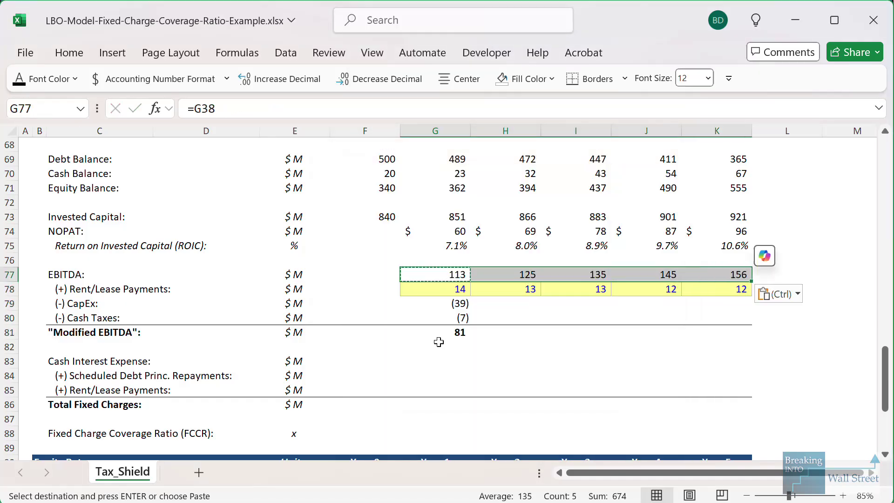
{"action": "key", "text": "Down"}
{"action": "key", "text": "Down"}
{"action": "key", "text": "shift+Down"}
{"action": "key", "text": "shift+Down"}
{"action": "key", "text": "ctrl+c"}
{"action": "key", "text": "shift+Right"}
{"action": "key", "text": "shift+Right"}
{"action": "key", "text": "shift+Right"}
{"action": "key", "text": "shift+Right"}
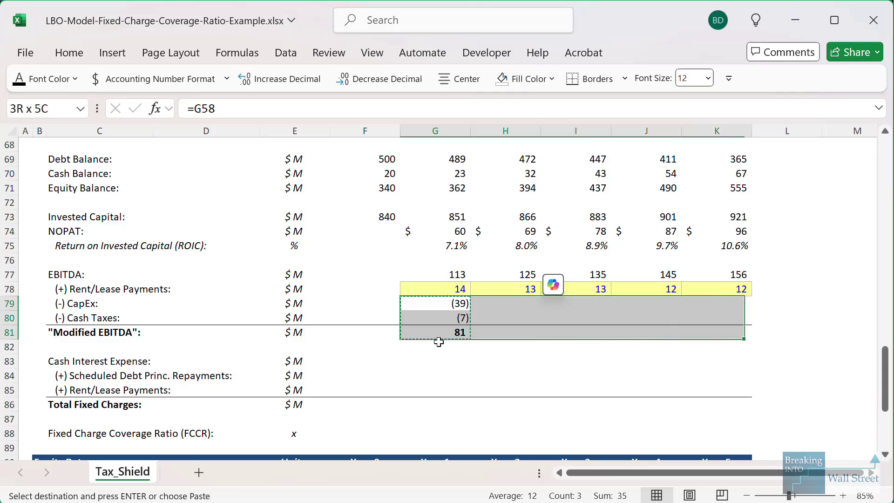
{"action": "key", "text": "ctrl+alt+v"}
{"action": "key", "text": "f"}
{"action": "key", "text": "Return"}
{"action": "key", "text": "Down"}
{"action": "key", "text": "Down"}
Outline the Modified EBITDA results, then start the Year 1 Cash Interest Expense formula.
{"action": "scroll", "coordinate": [209, 326], "scroll_direction": "down", "scroll_amount": 1}
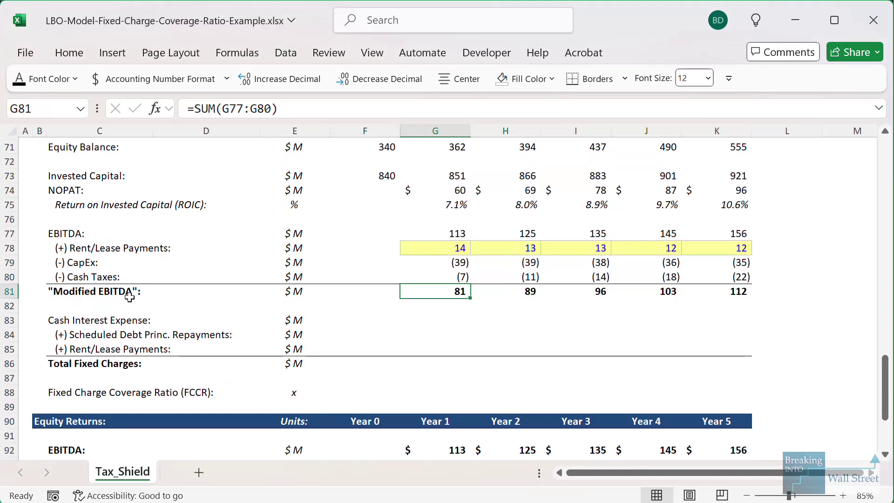
{"action": "left_click_drag", "start_coordinate": [48, 275], "coordinate": [188, 297]}
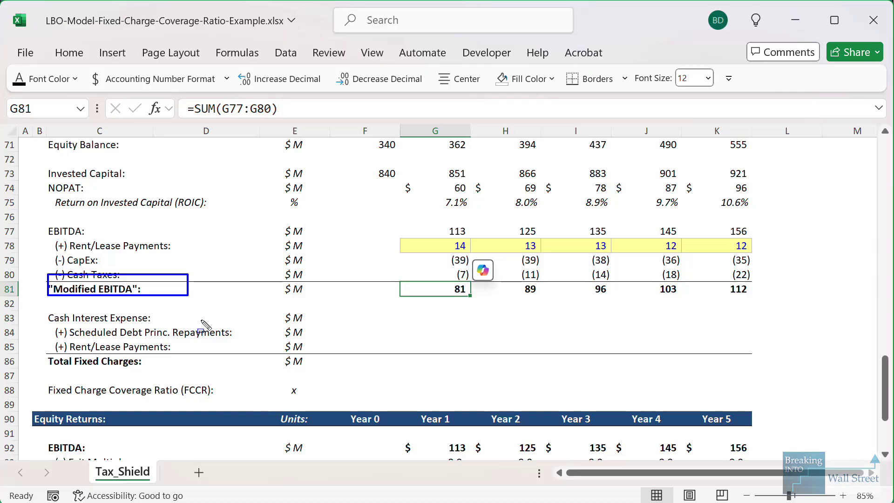
{"action": "key", "text": "Escape"}
{"action": "key", "text": "Down"}
{"action": "key", "text": "Down"}
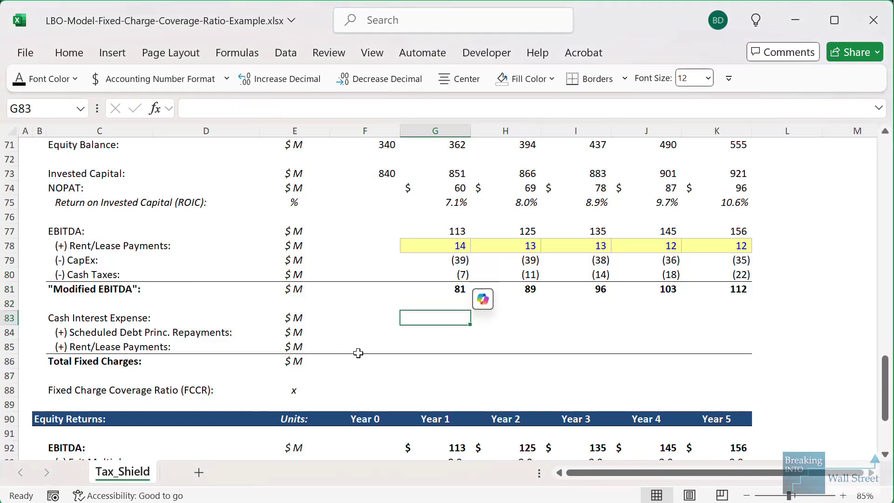
{"action": "type", "text": "=-"}
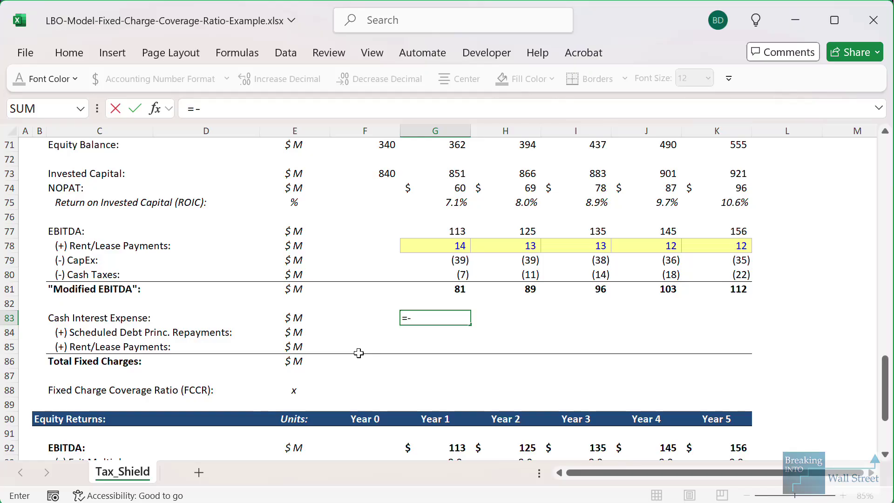
{"action": "scroll", "coordinate": [358, 353], "scroll_direction": "up", "scroll_amount": 11}
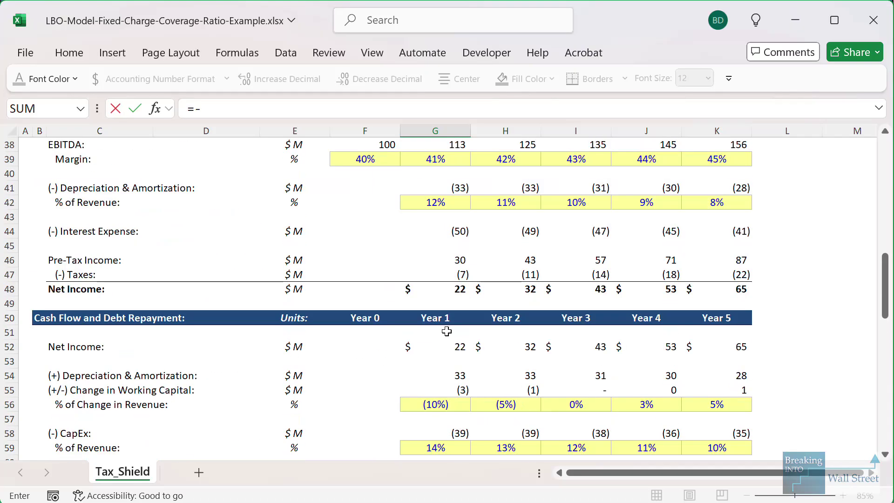
Link Year 1 cash interest expense (50) and scheduled debt principal repayments (10).
{"action": "left_click", "coordinate": [439, 229]}
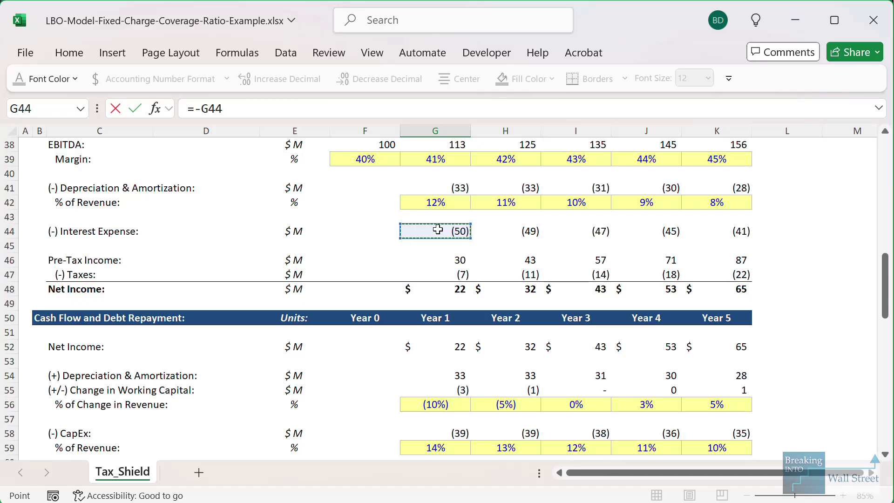
{"action": "key", "text": "ctrl+Return"}
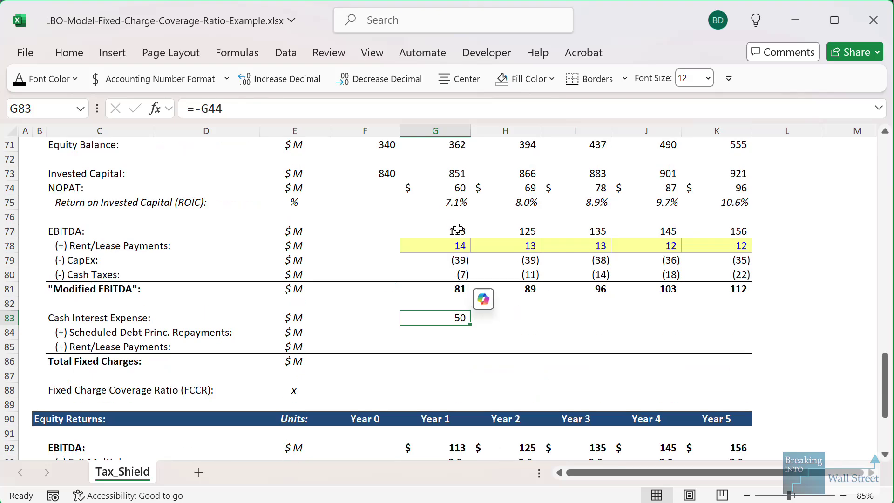
{"action": "key", "text": "Down"}
{"action": "type", "text": "="}
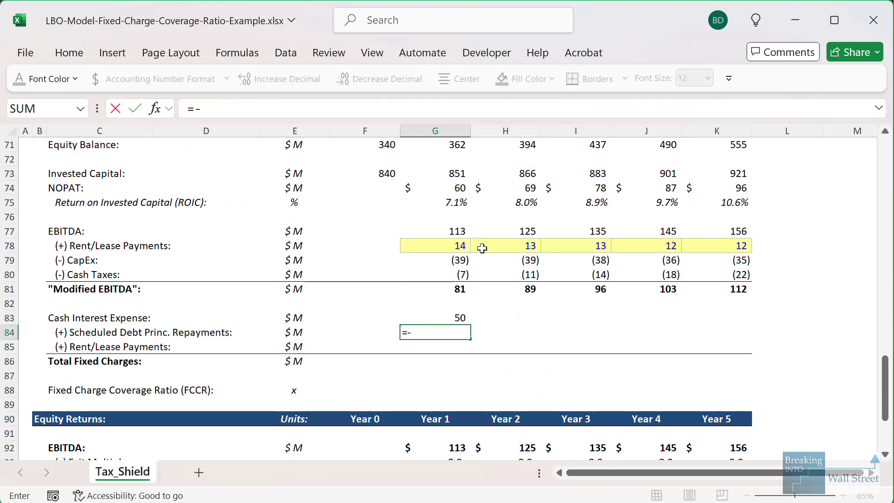
{"action": "scroll", "coordinate": [458, 228], "scroll_direction": "up", "scroll_amount": 4}
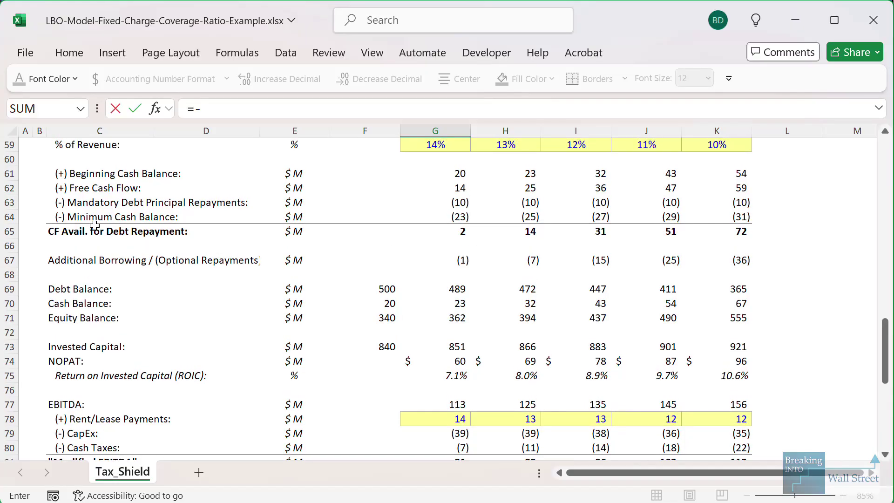
{"action": "left_click_drag", "start_coordinate": [63, 202], "coordinate": [776, 210]}
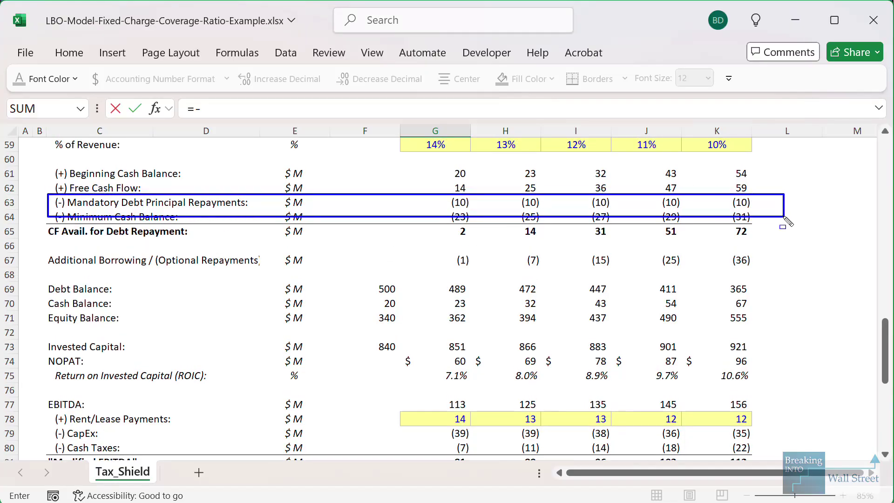
{"action": "left_click_drag", "start_coordinate": [51, 259], "coordinate": [769, 275]}
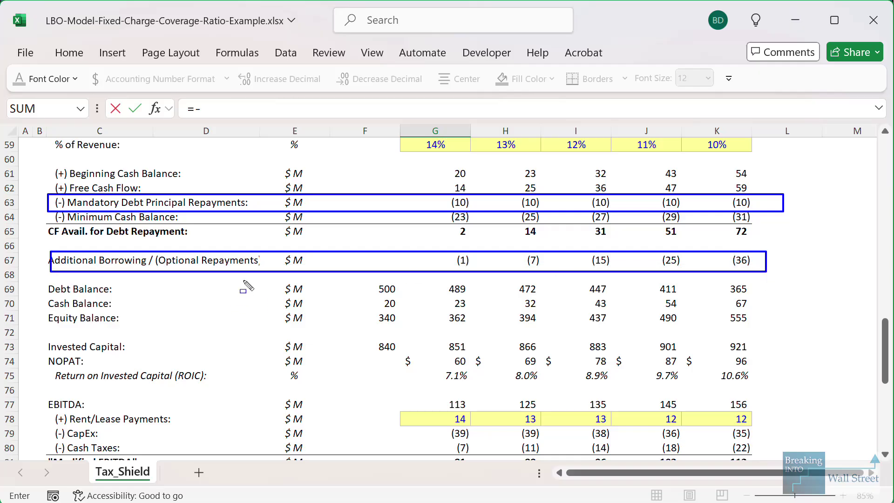
{"action": "left_click", "coordinate": [612, 38]}
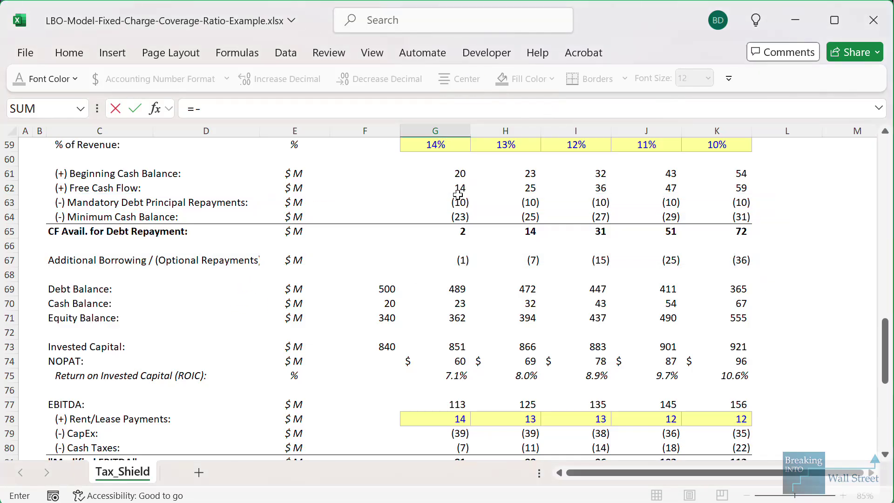
{"action": "left_click", "coordinate": [459, 202]}
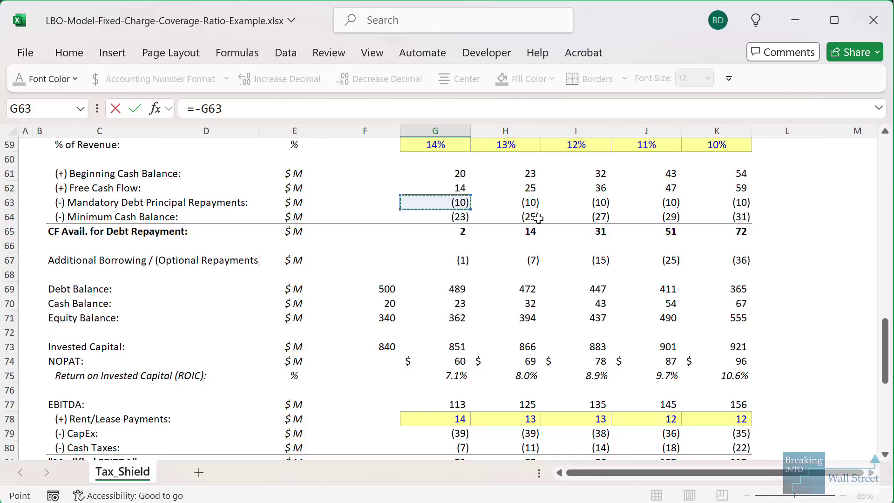
{"action": "key", "text": "Return"}
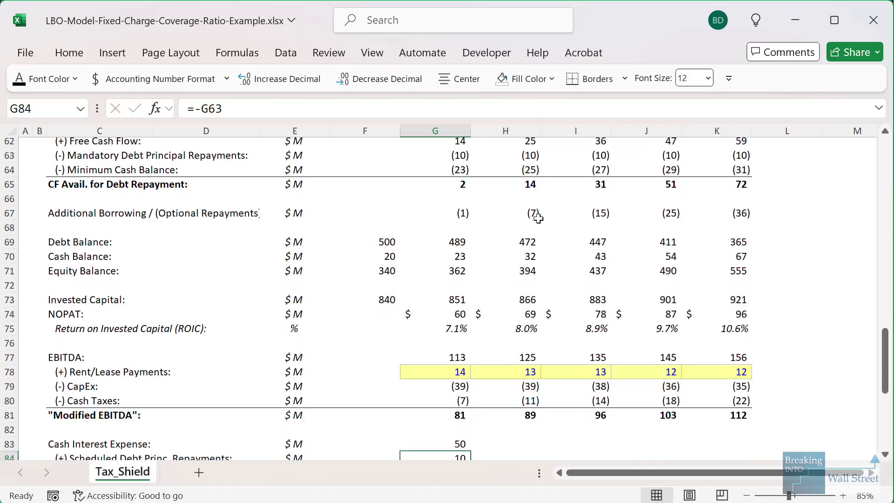
Link Year 1 rent/lease payments (14) and total G83:G85 with AutoSum to 74.
{"action": "scroll", "coordinate": [539, 215], "scroll_direction": "down", "scroll_amount": 2}
{"action": "type", "text": "="}
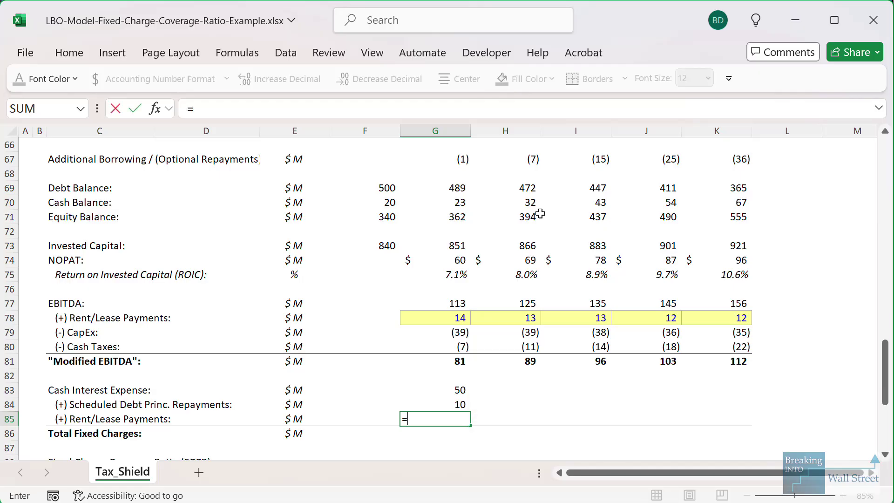
{"action": "scroll", "coordinate": [540, 214], "scroll_direction": "down", "scroll_amount": 2}
{"action": "left_click", "coordinate": [453, 233]}
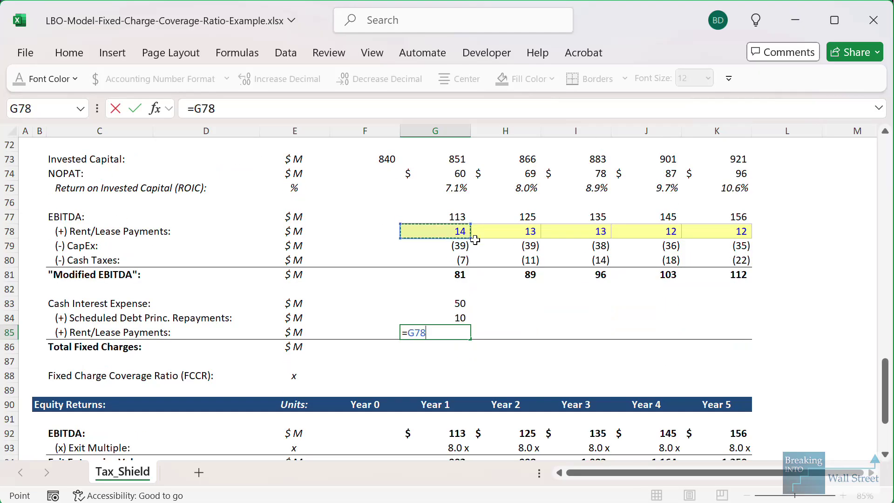
{"action": "key", "text": "ctrl+Return"}
{"action": "key", "text": "Down"}
{"action": "key", "text": "alt+equal"}
{"action": "key", "text": "ctrl+Return"}
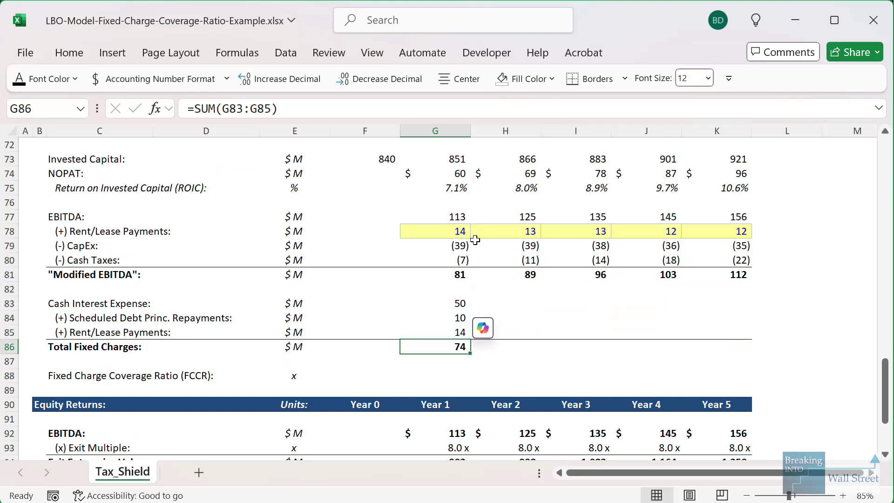
Paste the Year 1 fixed charges formulas G83:G86 into H83:K86 for Years 2–5.
{"action": "key", "text": "Up"}
{"action": "key", "text": "Up"}
{"action": "key", "text": "Up"}
{"action": "key", "text": "shift+Down"}
{"action": "key", "text": "shift+Down"}
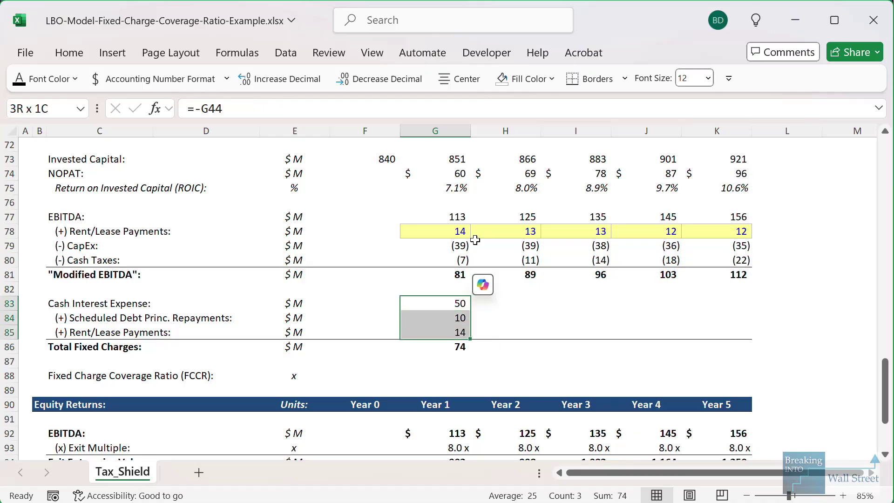
{"action": "key", "text": "shift+Down"}
{"action": "key", "text": "ctrl+c"}
{"action": "key", "text": "shift+Right"}
{"action": "key", "text": "shift+Right"}
{"action": "key", "text": "shift+Right"}
{"action": "key", "text": "shift+Right"}
{"action": "key", "text": "alt+e"}
{"action": "key", "text": "s"}
{"action": "key", "text": "f"}
{"action": "key", "text": "Return"}
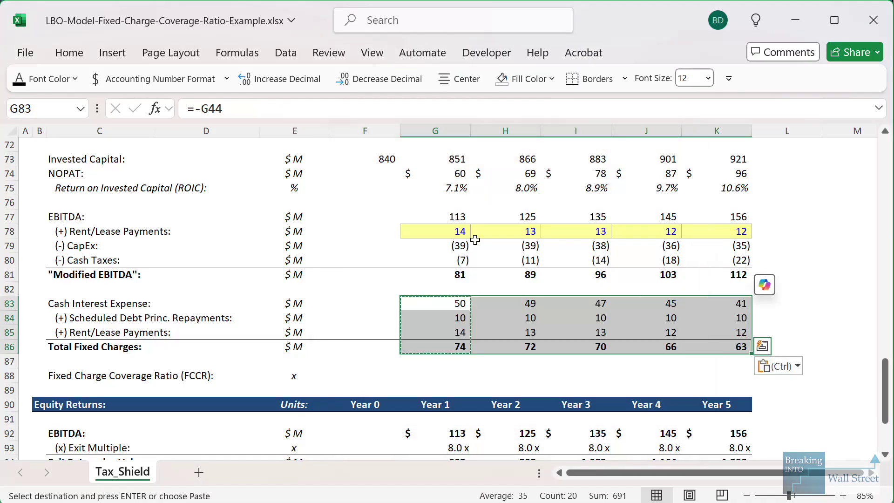
{"action": "key", "text": "Escape"}
{"action": "key", "text": "ctrl+Down"}
Enter FCCR as =G81/G86 in G88 and fill it across G88:K88.
{"action": "key", "text": "Down"}
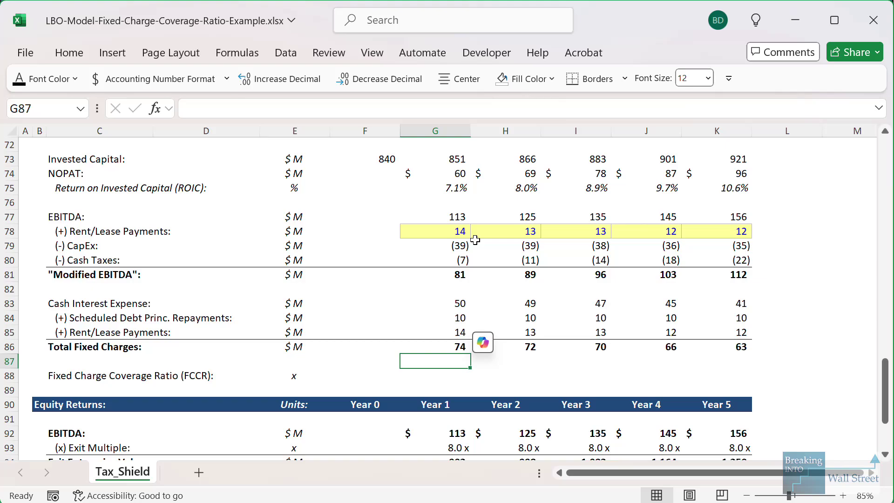
{"action": "key", "text": "Down"}
{"action": "type", "text": "="}
{"action": "key", "text": "Up"}
{"action": "key", "text": "Up"}
{"action": "key", "text": "Up"}
{"action": "key", "text": "Up"}
{"action": "key", "text": "Up"}
{"action": "key", "text": "Up"}
{"action": "key", "text": "Up"}
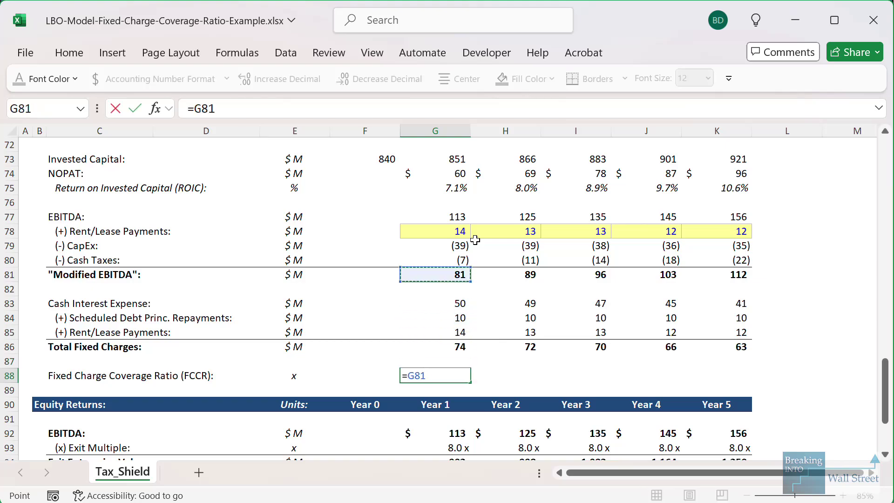
{"action": "type", "text": "/"}
{"action": "key", "text": "Up"}
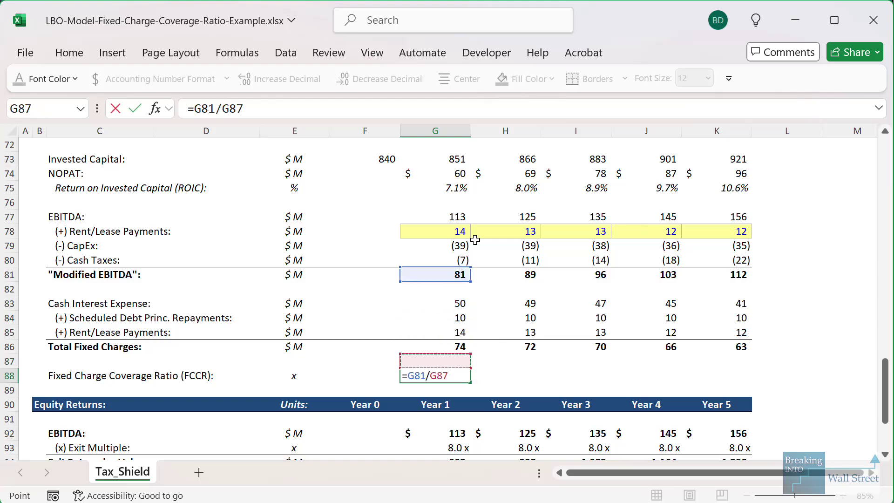
{"action": "key", "text": "Up"}
{"action": "key", "text": "ctrl+Return"}
{"action": "key", "text": "shift+Right"}
{"action": "key", "text": "shift+Right"}
{"action": "key", "text": "shift+Right"}
{"action": "key", "text": "shift+Right"}
{"action": "key", "text": "ctrl+r"}
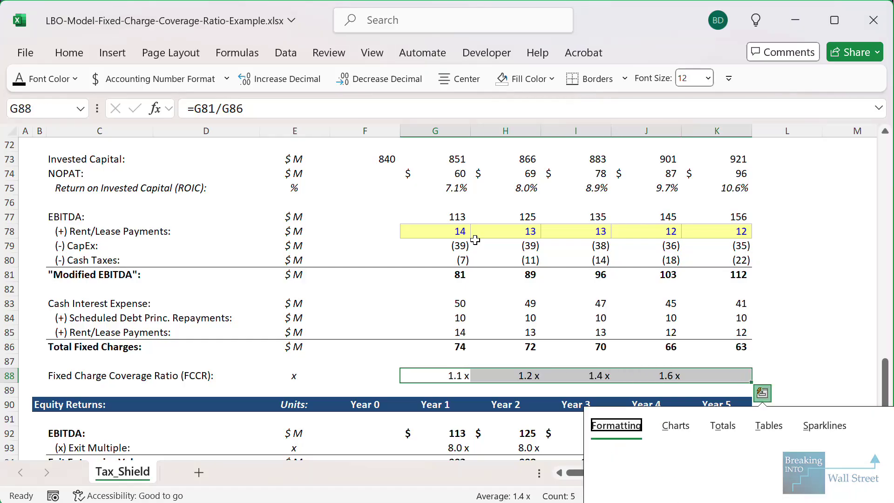
Outline and check the FCCR results of 1.1x to 1.8x for Years 1–5.
{"action": "left_click", "coordinate": [551, 433]}
{"action": "left_click_drag", "start_coordinate": [406, 373], "coordinate": [771, 393]}
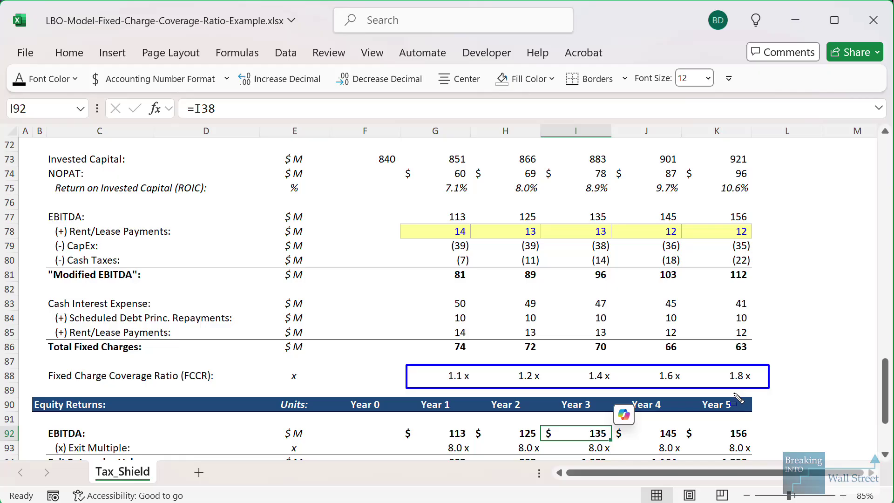
{"action": "key", "text": "Escape"}
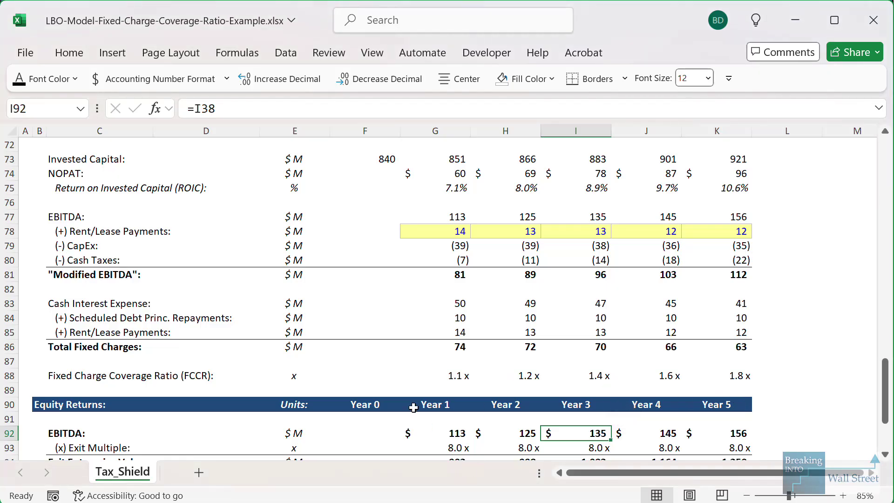
{"action": "left_click", "coordinate": [415, 379]}
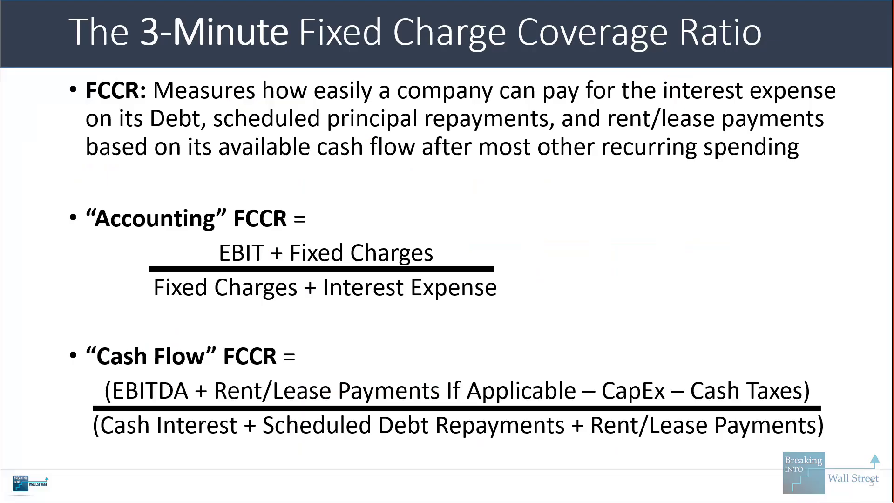
{"action": "key", "text": "Right"}
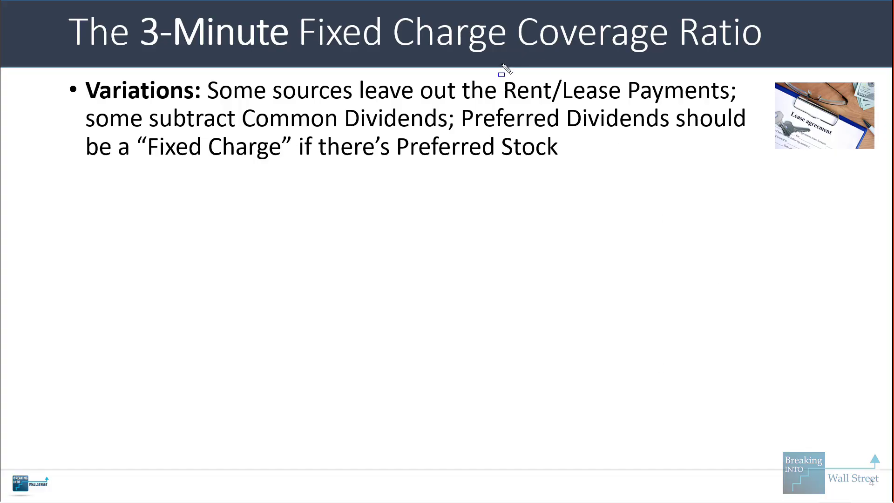
Outline the Rent/Lease, common dividends and preferred stock variations, then reveal the Basic Principle bullet.
{"action": "left_click_drag", "start_coordinate": [501, 63], "coordinate": [745, 99]}
{"action": "mouse_move", "coordinate": [79, 102]}
{"action": "left_mouse_down"}
{"action": "mouse_move", "coordinate": [440, 108]}
{"action": "mouse_move", "coordinate": [466, 134]}
{"action": "mouse_move", "coordinate": [454, 130]}
{"action": "left_mouse_up"}
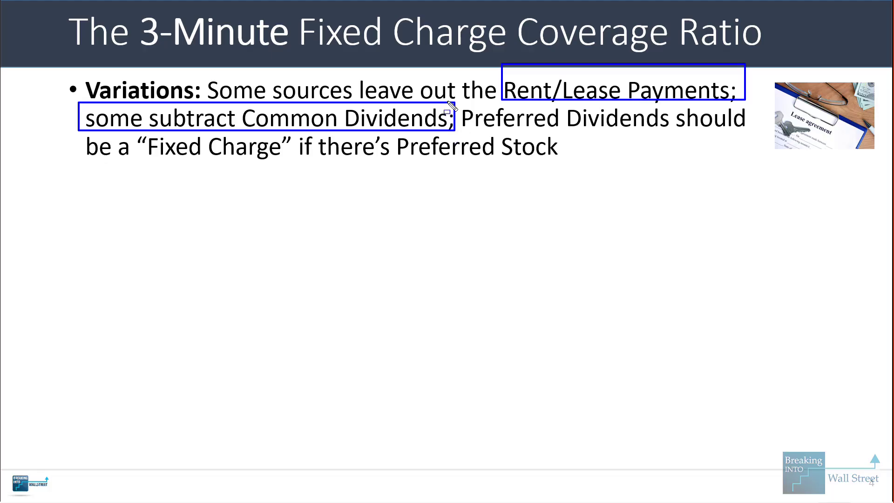
{"action": "mouse_move", "coordinate": [455, 92]}
{"action": "left_mouse_down"}
{"action": "mouse_move", "coordinate": [566, 125]}
{"action": "mouse_move", "coordinate": [766, 133]}
{"action": "left_mouse_up"}
{"action": "left_click_drag", "start_coordinate": [82, 135], "coordinate": [594, 170]}
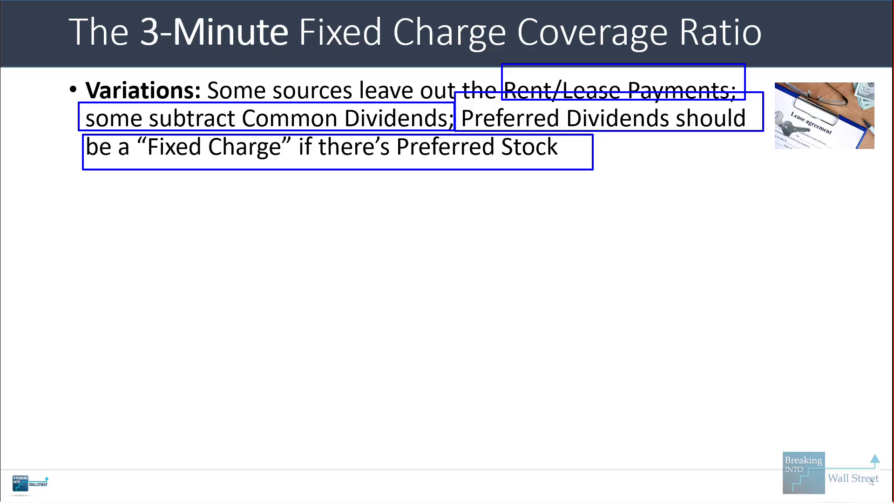
{"action": "key", "text": "Escape"}
{"action": "key", "text": "Right"}
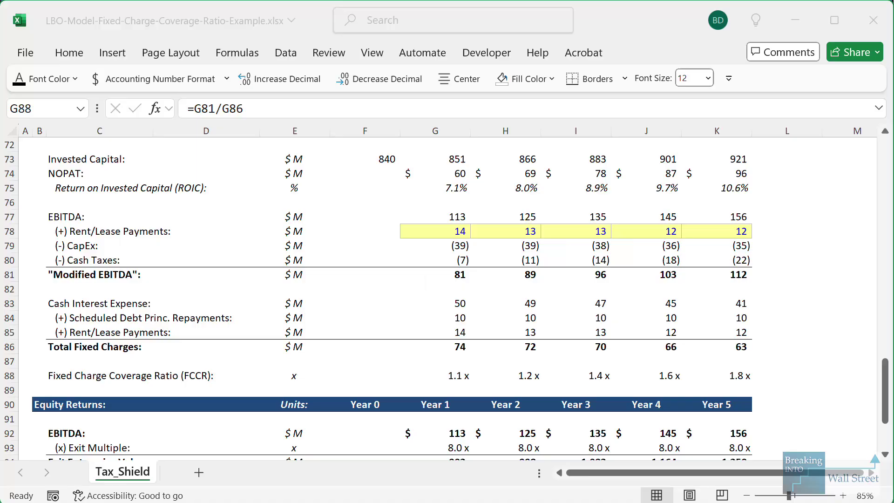
Back in Excel, outline fixed charge rows 83–85, narrowing to interest and debt repayments.
{"action": "left_click", "coordinate": [94, 375]}
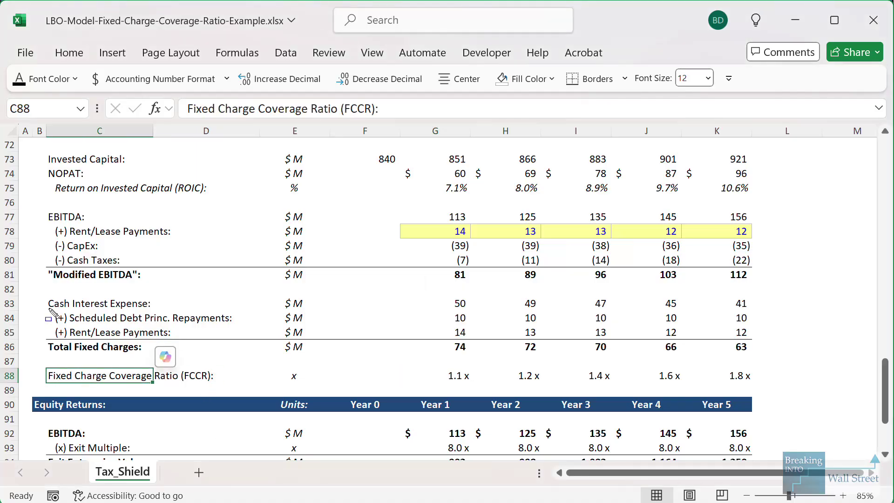
{"action": "mouse_move", "coordinate": [42, 292]}
{"action": "left_mouse_down"}
{"action": "mouse_move", "coordinate": [655, 301]}
{"action": "mouse_move", "coordinate": [769, 332]}
{"action": "mouse_move", "coordinate": [767, 357]}
{"action": "left_mouse_up"}
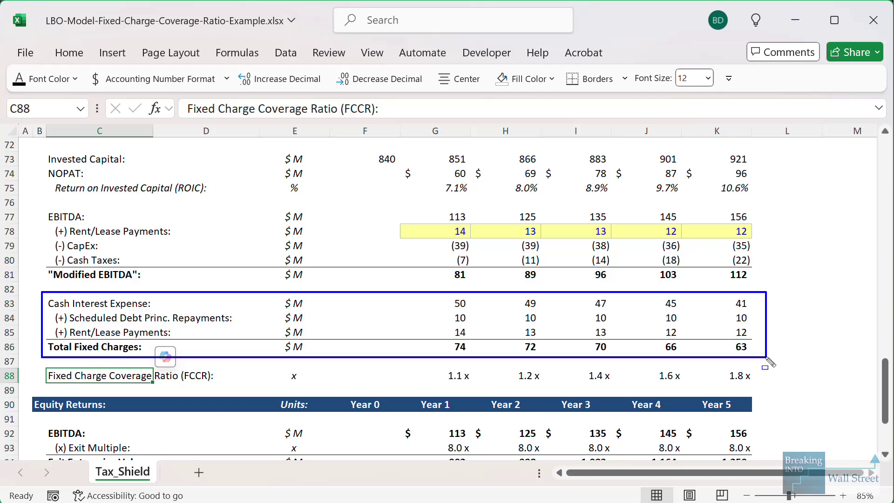
{"action": "left_click_drag", "start_coordinate": [769, 361], "coordinate": [767, 324]}
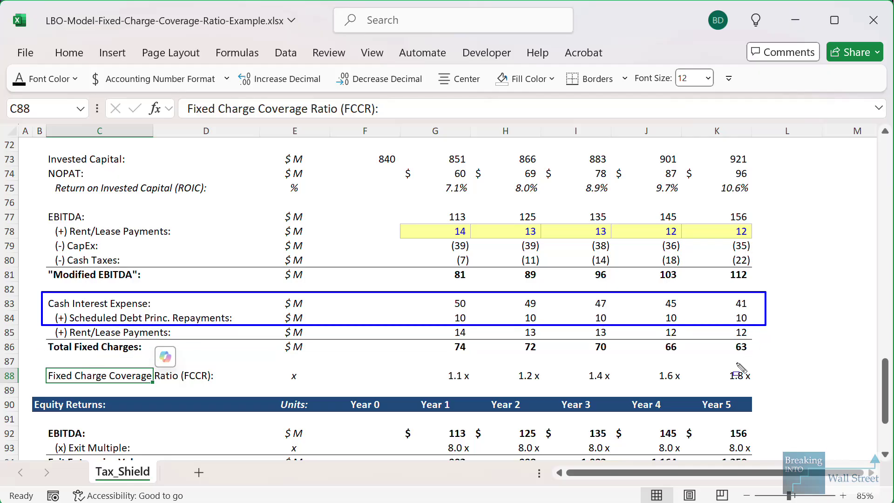
Outline the Revenue through EBITDA rows, then reveal the Normal FCCR range bullet.
{"action": "scroll", "coordinate": [382, 315], "scroll_direction": "up", "scroll_amount": 15}
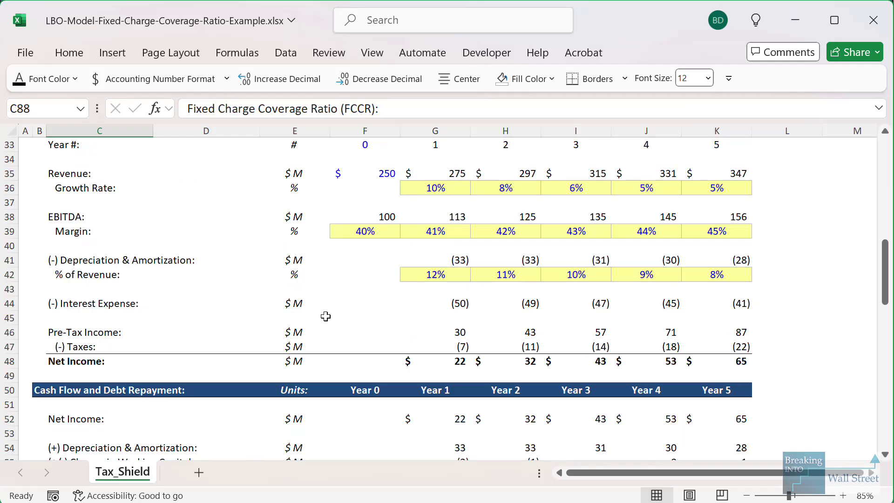
{"action": "mouse_move", "coordinate": [38, 249]}
{"action": "left_mouse_down"}
{"action": "mouse_move", "coordinate": [109, 264]}
{"action": "mouse_move", "coordinate": [768, 326]}
{"action": "mouse_move", "coordinate": [776, 334]}
{"action": "left_mouse_up"}
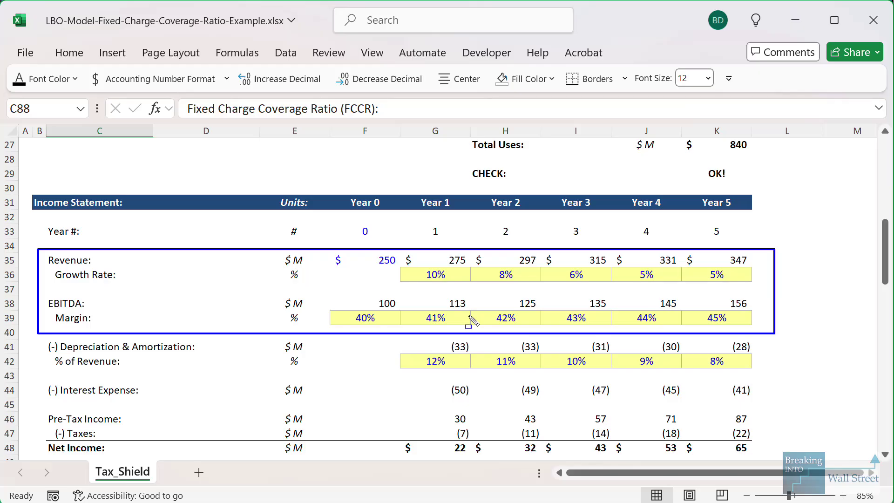
{"action": "key", "text": "Escape"}
{"action": "scroll", "coordinate": [471, 320], "scroll_direction": "down", "scroll_amount": 15}
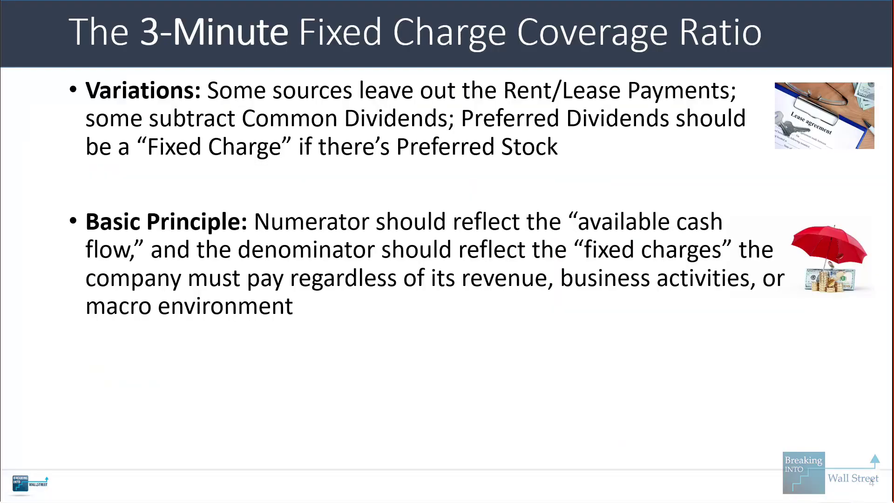
{"action": "key", "text": "Right"}
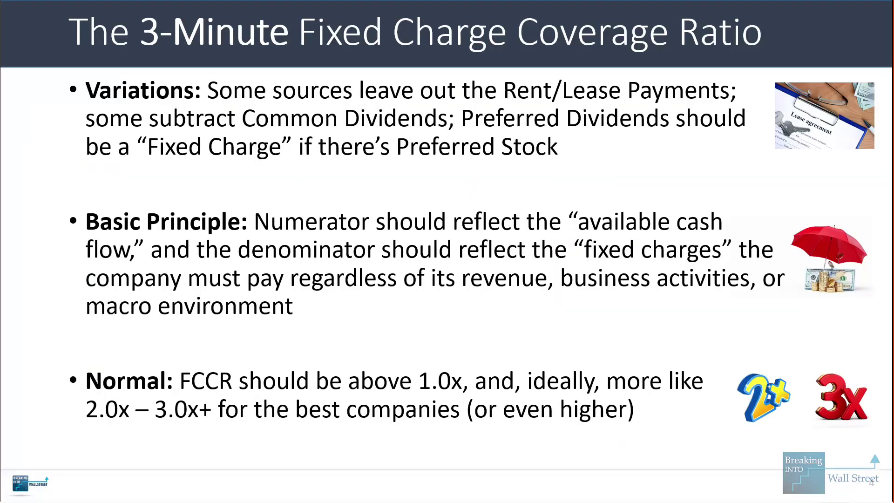